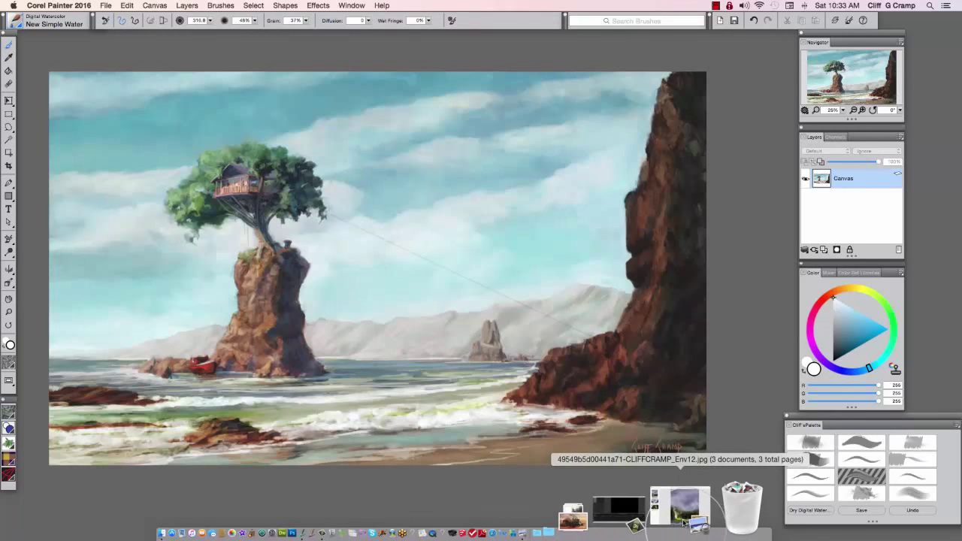
Browse the snowy castle and cave reference paintings, then close the reference viewer.
left_click(680, 508)
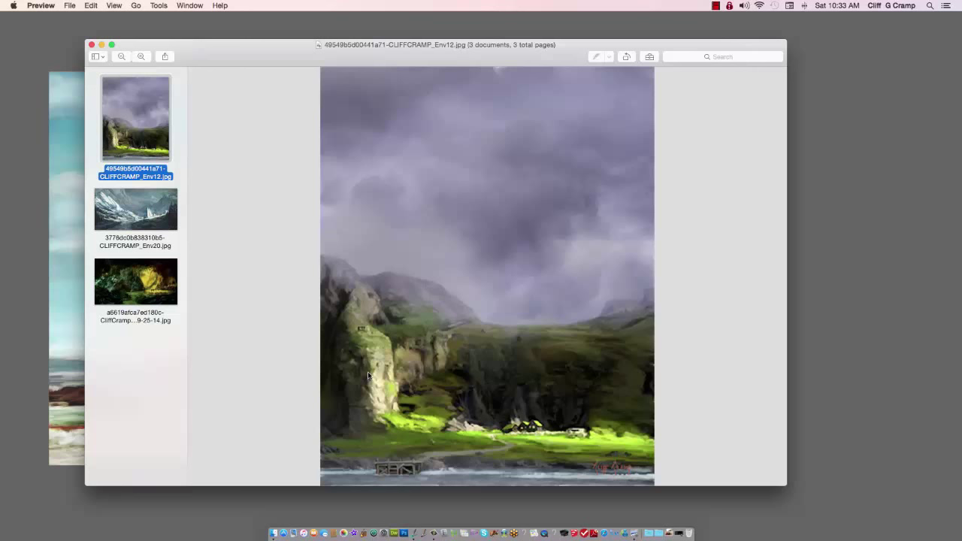
left_click(148, 216)
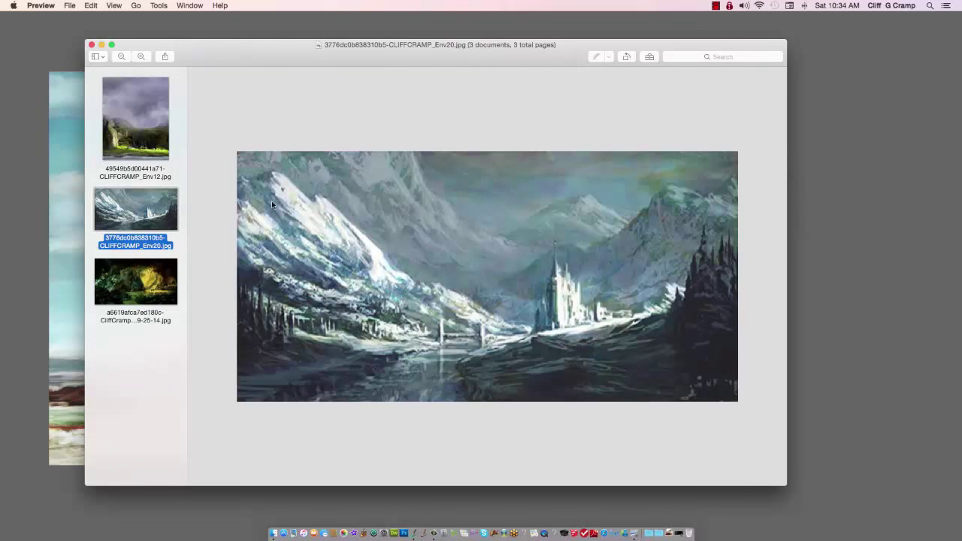
left_click(148, 287)
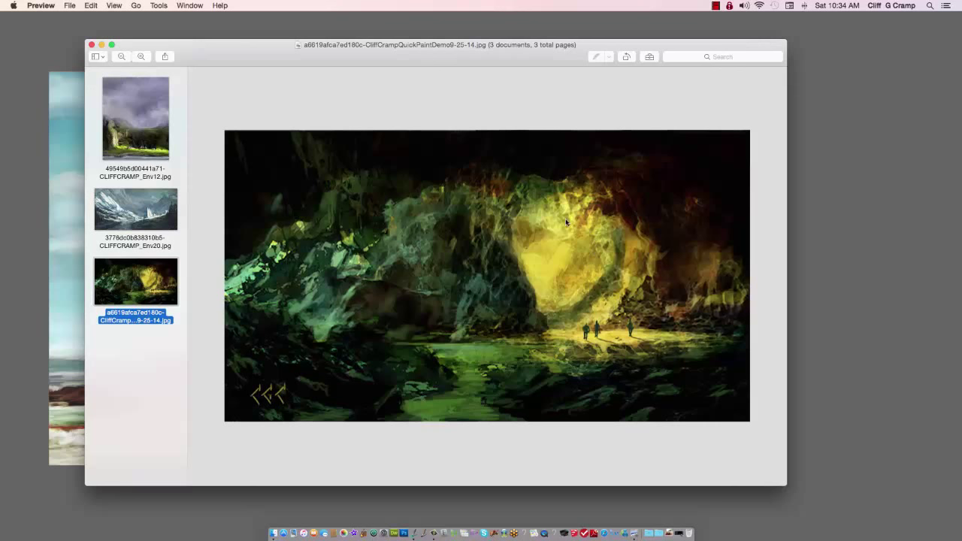
left_click(102, 46)
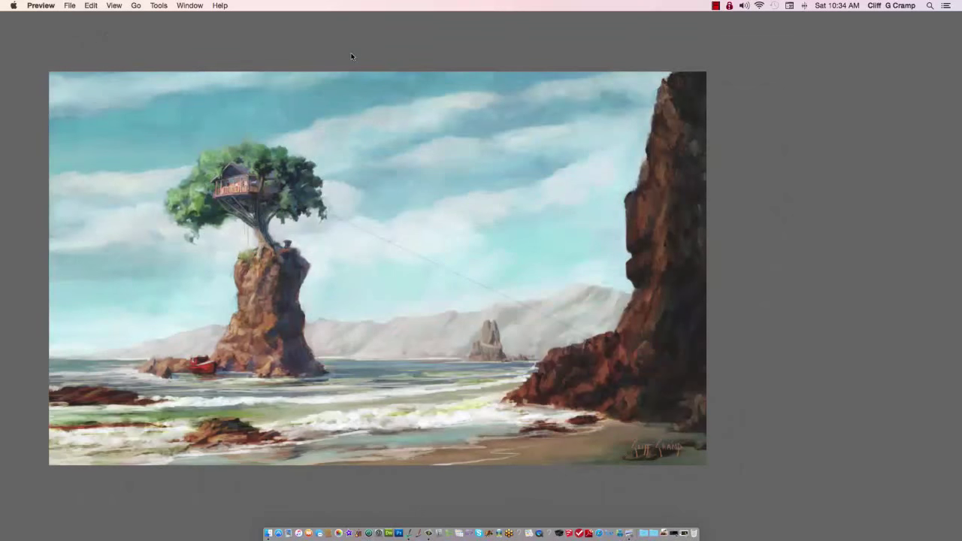
Back on the beach painting, choose a dark blue-grey paint colour (about RGB 98/124/136).
left_click(348, 181)
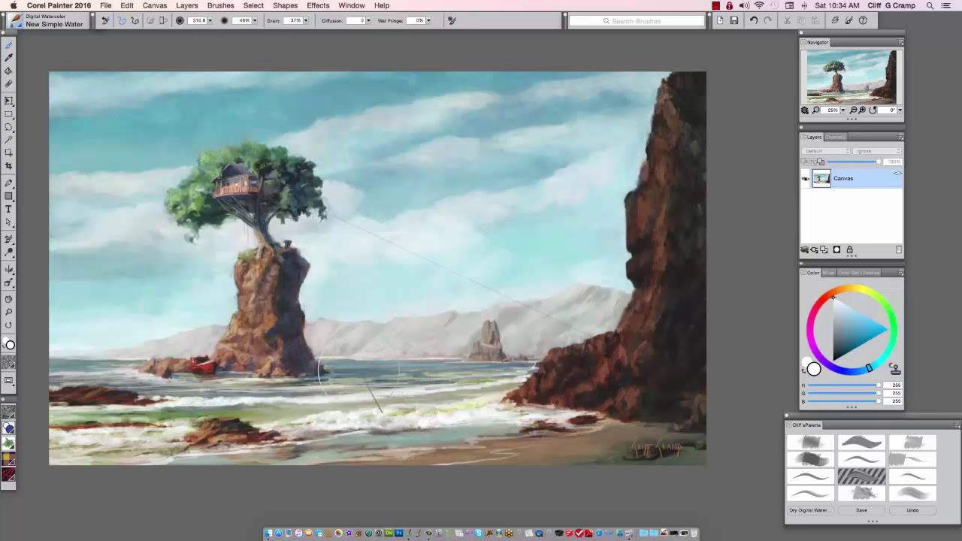
left_click(838, 319)
left_click_drag(838, 318, 843, 334)
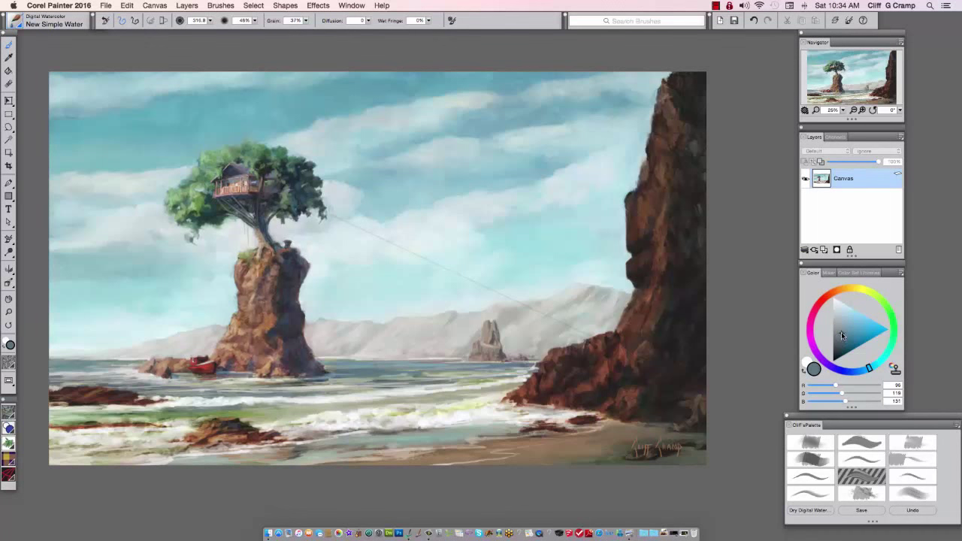
left_click_drag(842, 335, 833, 332)
Fine-tune the dark blue-grey, then wash it across the sky and the bright band.
left_click(841, 332)
left_click(842, 335)
left_click(843, 333)
mouse_move(567, 158)
left_mouse_down()
mouse_move(432, 180)
mouse_move(473, 172)
mouse_move(562, 104)
mouse_move(187, 136)
mouse_move(496, 84)
mouse_move(613, 90)
mouse_move(149, 122)
mouse_move(254, 69)
mouse_move(100, 72)
mouse_move(70, 98)
mouse_move(581, 111)
mouse_move(128, 224)
mouse_move(169, 116)
mouse_move(104, 133)
mouse_move(151, 154)
mouse_move(156, 238)
mouse_move(73, 275)
mouse_move(46, 331)
mouse_move(66, 421)
mouse_move(89, 358)
mouse_move(91, 376)
mouse_move(256, 206)
mouse_move(120, 441)
mouse_move(270, 265)
mouse_move(232, 383)
mouse_move(204, 409)
mouse_move(354, 430)
mouse_move(562, 430)
mouse_move(363, 453)
mouse_move(682, 429)
mouse_move(386, 419)
mouse_move(662, 328)
mouse_move(566, 429)
mouse_move(692, 169)
mouse_move(698, 200)
mouse_move(660, 245)
mouse_move(586, 293)
left_mouse_up()
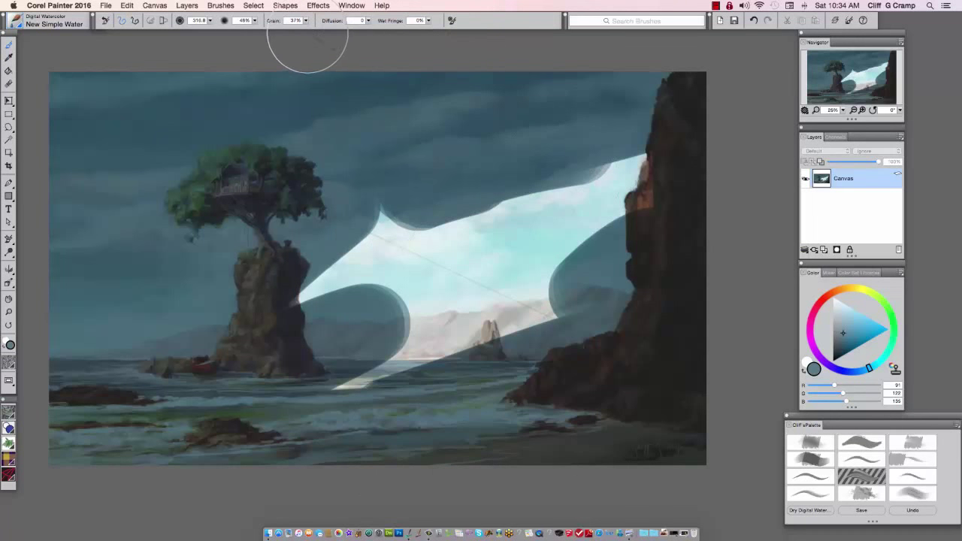
mouse_move(603, 159)
left_mouse_down()
mouse_move(322, 297)
mouse_move(566, 186)
mouse_move(298, 243)
left_mouse_up()
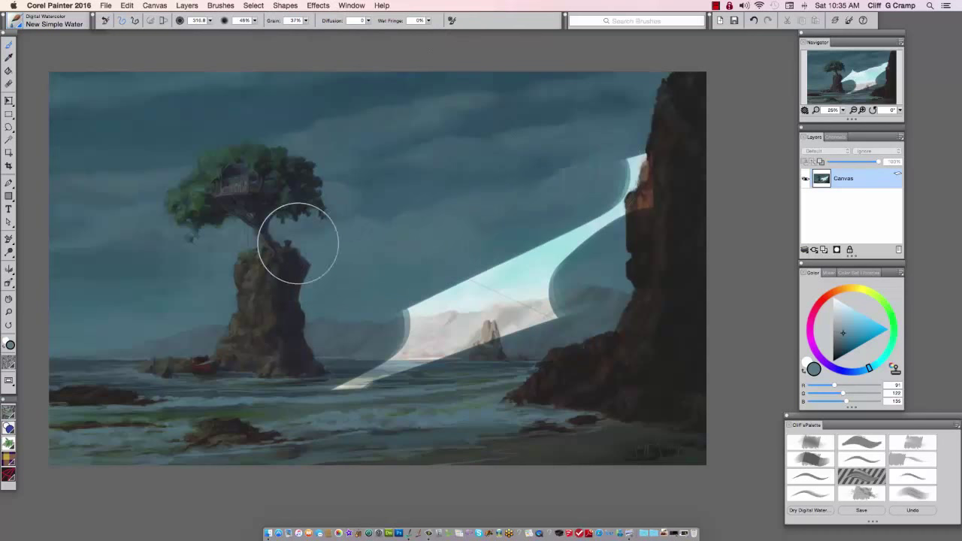
mouse_move(659, 150)
left_mouse_down()
mouse_move(529, 251)
mouse_move(509, 320)
mouse_move(632, 327)
mouse_move(584, 298)
mouse_move(462, 311)
mouse_move(336, 388)
left_mouse_up()
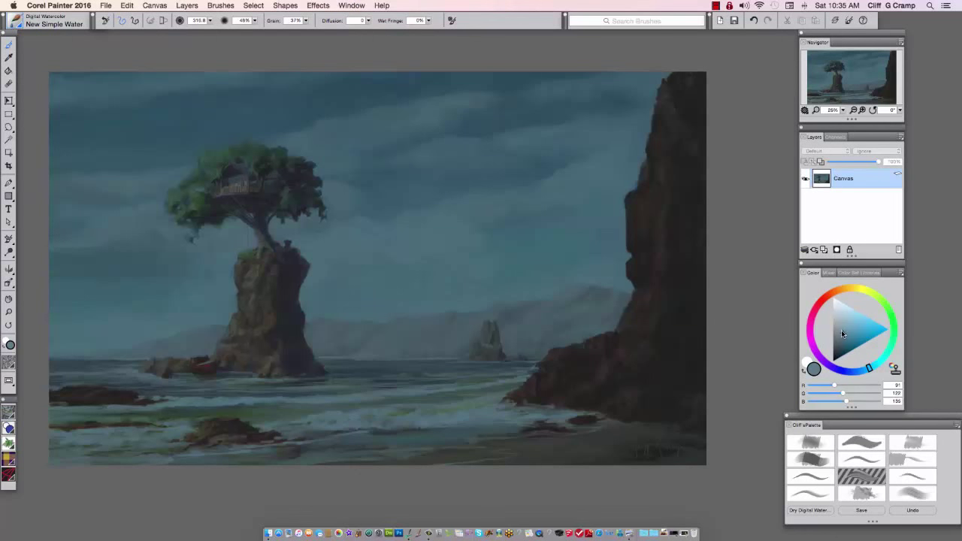
Add lighter blue-grey haze left of the rock stack, then select a near-white colour.
left_click_drag(841, 330, 842, 328)
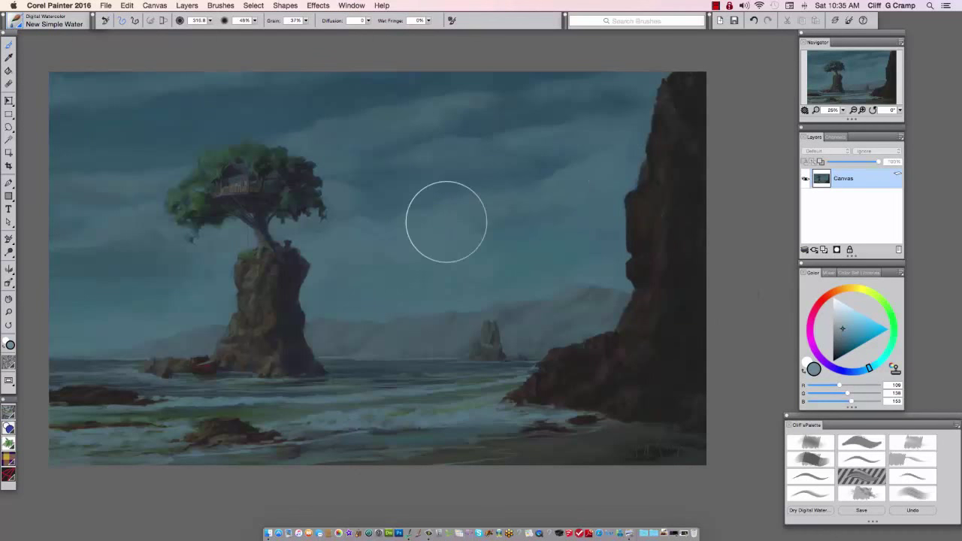
mouse_move(445, 222)
left_mouse_down()
mouse_move(576, 226)
mouse_move(208, 291)
mouse_move(650, 242)
mouse_move(383, 271)
mouse_move(359, 311)
mouse_move(283, 339)
mouse_move(426, 311)
mouse_move(302, 310)
mouse_move(308, 249)
mouse_move(483, 146)
mouse_move(383, 125)
mouse_move(310, 89)
mouse_move(98, 97)
mouse_move(324, 157)
mouse_move(101, 170)
mouse_move(397, 278)
mouse_move(65, 337)
mouse_move(558, 291)
mouse_move(155, 301)
mouse_move(204, 112)
mouse_move(107, 129)
mouse_move(633, 136)
left_mouse_up()
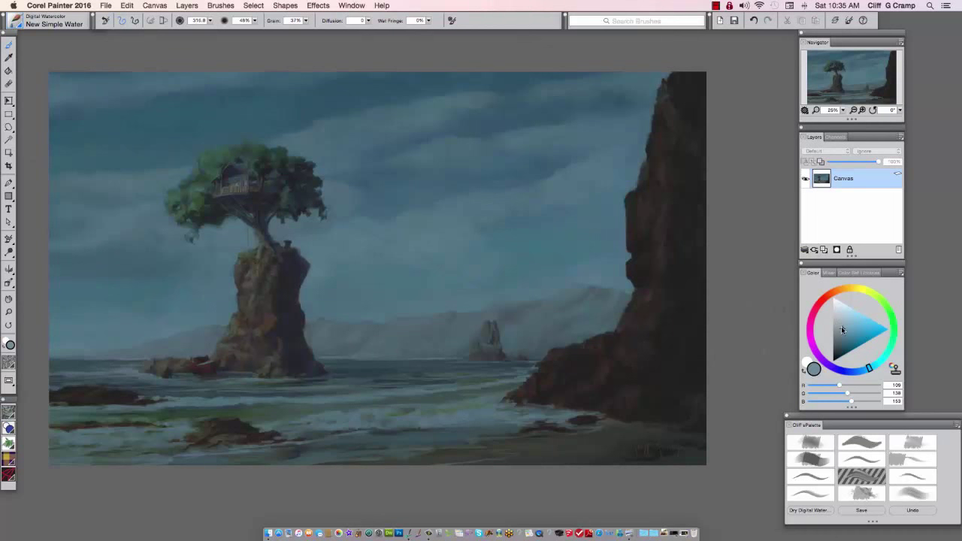
left_click_drag(841, 326, 835, 304)
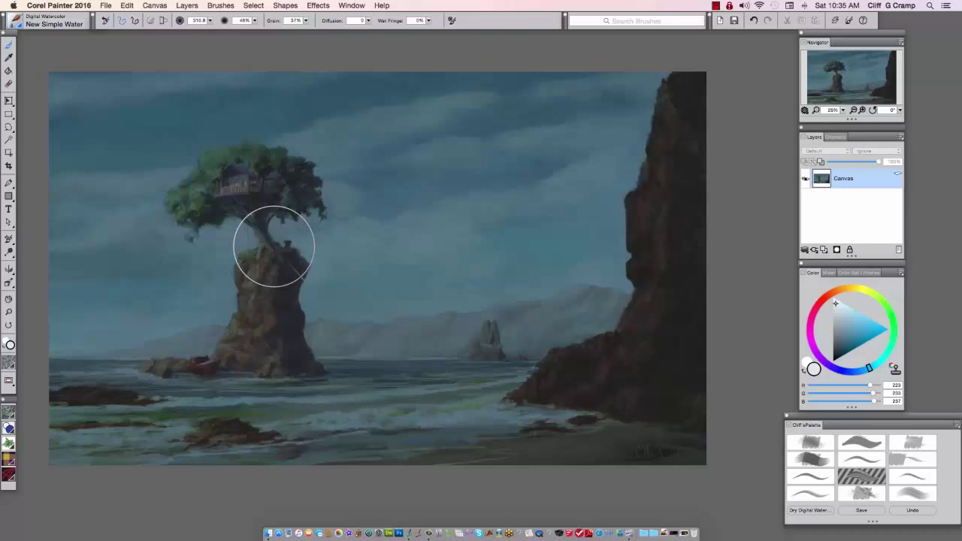
Paint pale blue-white strokes down the sea stack's left face to the boat and over the treehouse.
left_click_drag(264, 255, 278, 251)
left_click_drag(835, 307, 838, 312)
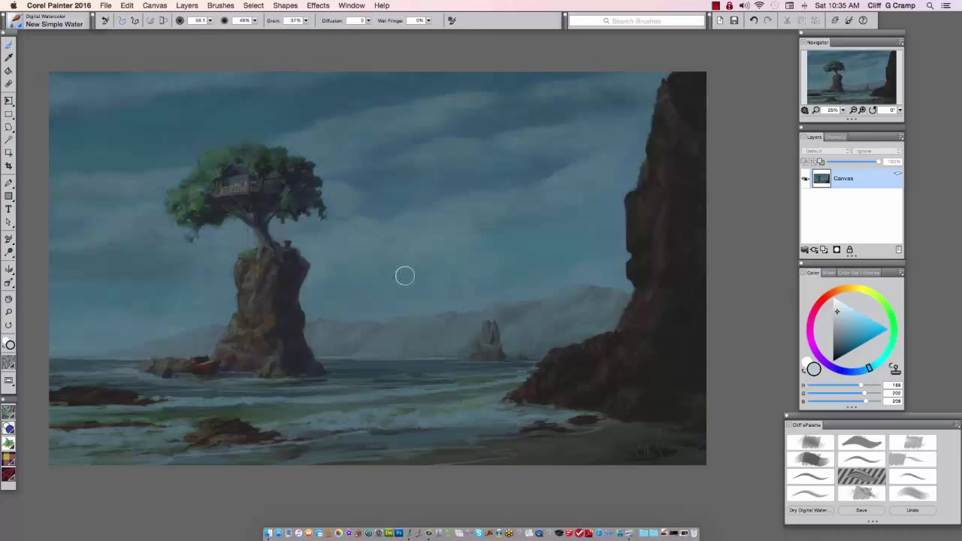
mouse_move(262, 258)
left_mouse_down()
mouse_move(251, 312)
mouse_move(258, 255)
mouse_move(243, 291)
mouse_move(260, 255)
mouse_move(257, 312)
mouse_move(268, 265)
mouse_move(267, 290)
mouse_move(229, 348)
mouse_move(241, 313)
mouse_move(237, 344)
mouse_move(257, 355)
mouse_move(135, 370)
mouse_move(249, 364)
mouse_move(49, 377)
mouse_move(244, 376)
mouse_move(63, 379)
mouse_move(162, 382)
mouse_move(63, 391)
mouse_move(224, 383)
mouse_move(59, 396)
mouse_move(230, 392)
mouse_move(68, 398)
mouse_move(139, 386)
mouse_move(65, 396)
mouse_move(232, 382)
mouse_move(262, 269)
mouse_move(257, 363)
mouse_move(267, 363)
mouse_move(277, 346)
mouse_move(249, 377)
mouse_move(185, 389)
mouse_move(513, 376)
mouse_move(196, 401)
left_mouse_up()
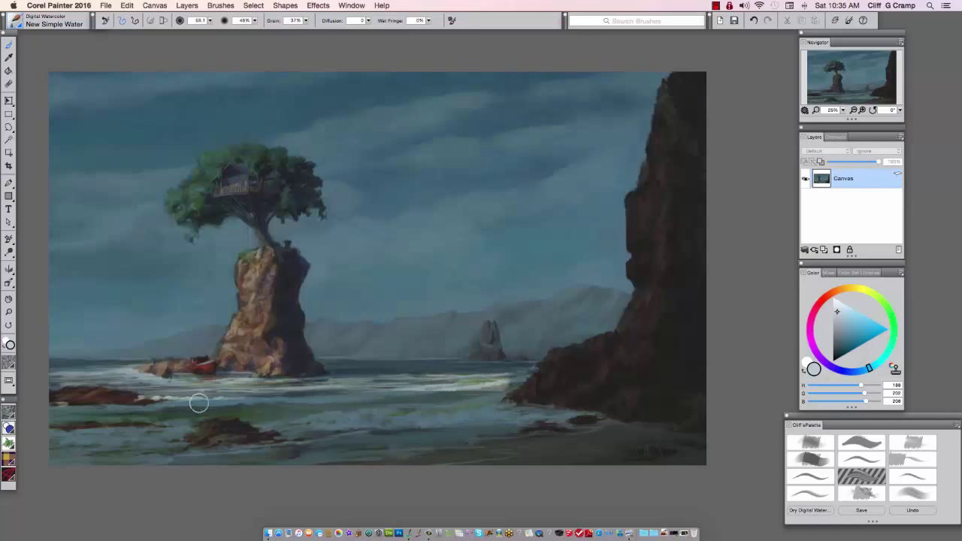
mouse_move(250, 275)
left_mouse_down()
mouse_move(243, 328)
mouse_move(224, 353)
mouse_move(165, 365)
left_mouse_up()
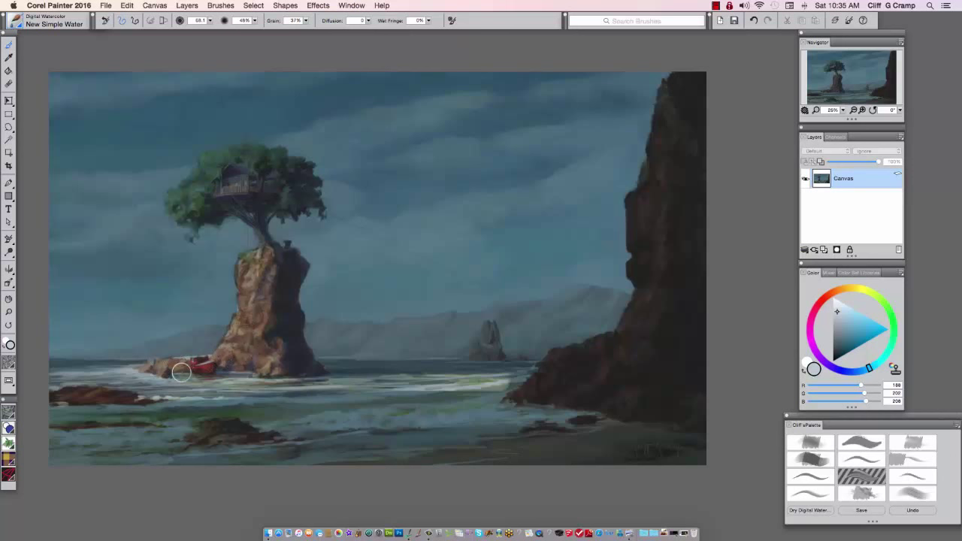
mouse_move(248, 163)
left_mouse_down()
mouse_move(225, 188)
mouse_move(254, 173)
mouse_move(251, 184)
mouse_move(270, 148)
mouse_move(260, 174)
mouse_move(218, 164)
mouse_move(225, 171)
mouse_move(210, 181)
mouse_move(213, 163)
mouse_move(193, 180)
left_mouse_up()
key("bracketleft")
key("bracketleft")
key("bracketleft")
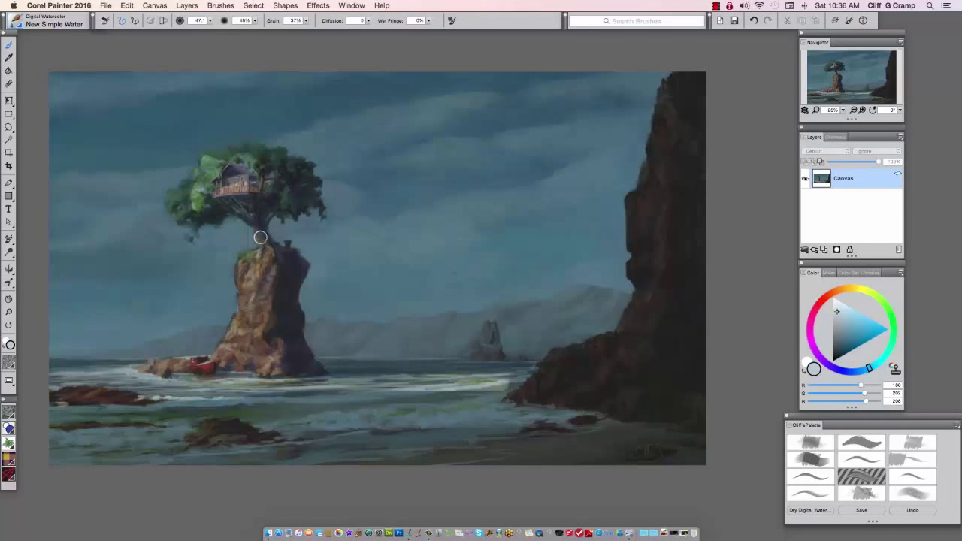
Lighten the tree trunk and haze the distant rock and its base with pale blue.
mouse_move(260, 237)
left_mouse_down()
mouse_move(266, 259)
mouse_move(251, 260)
mouse_move(256, 296)
left_mouse_up()
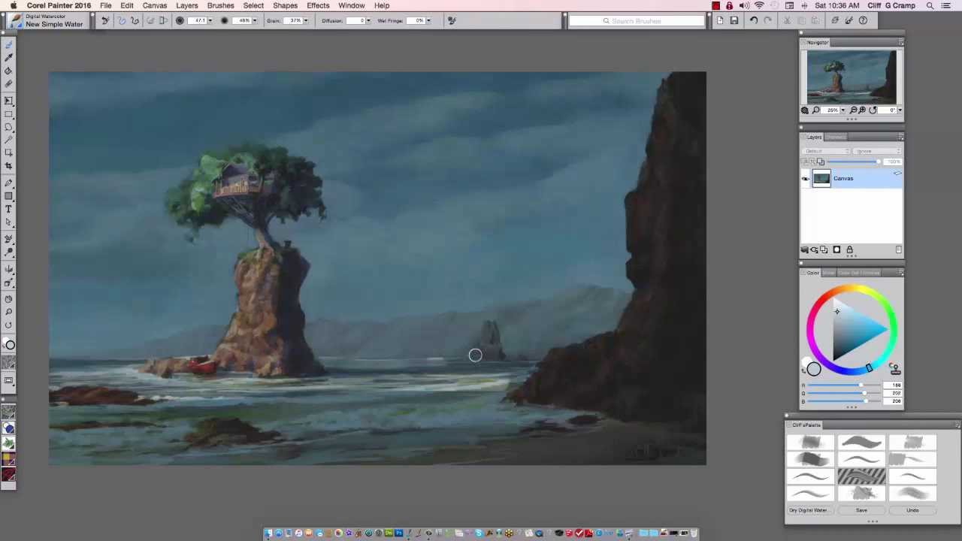
mouse_move(475, 355)
left_mouse_down()
mouse_move(487, 331)
mouse_move(479, 356)
mouse_move(491, 356)
mouse_move(481, 349)
mouse_move(469, 360)
mouse_move(485, 337)
mouse_move(519, 345)
left_mouse_up()
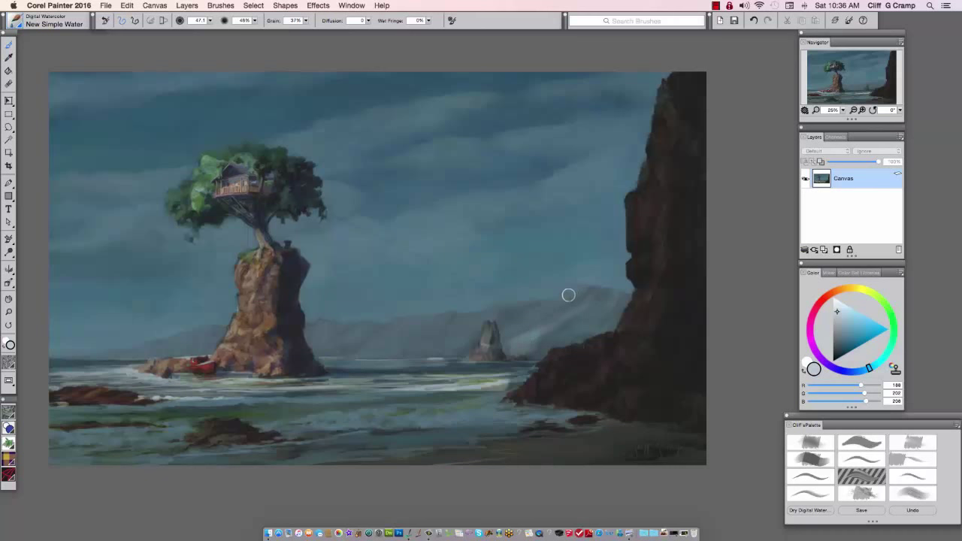
left_click_drag(537, 321, 518, 343)
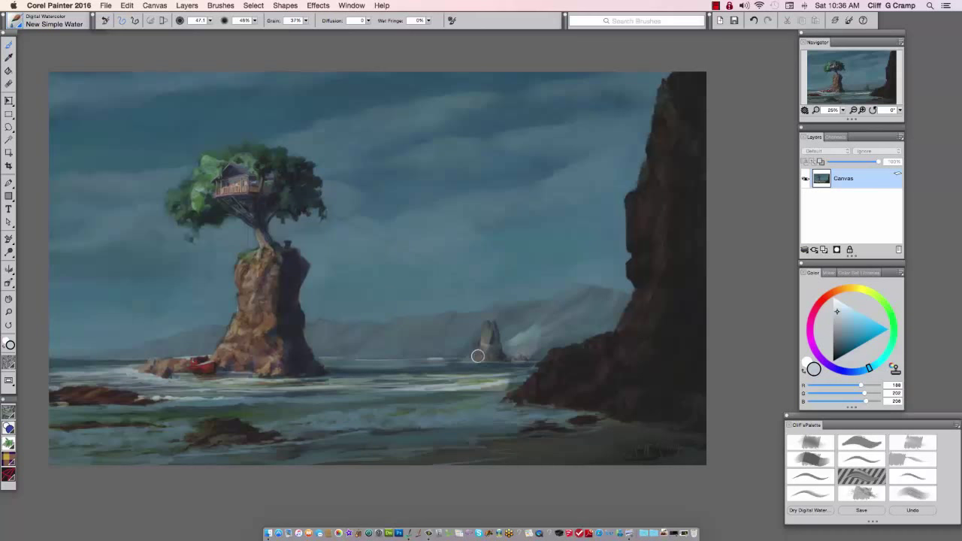
Brighten the horizon, left shoreline water, tree's left foliage and surf left of the rock.
mouse_move(365, 363)
left_mouse_down()
mouse_move(328, 363)
mouse_move(417, 362)
left_mouse_up()
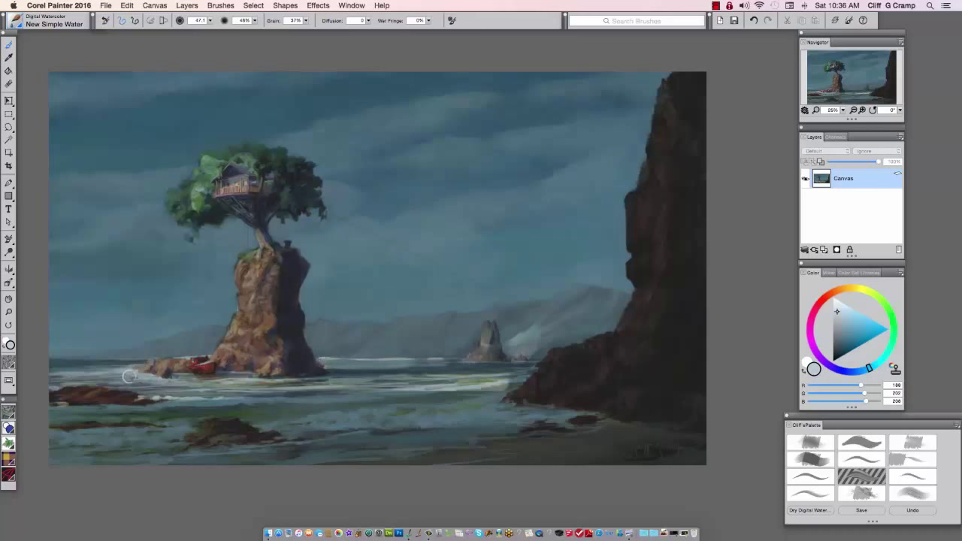
left_click_drag(129, 375, 52, 378)
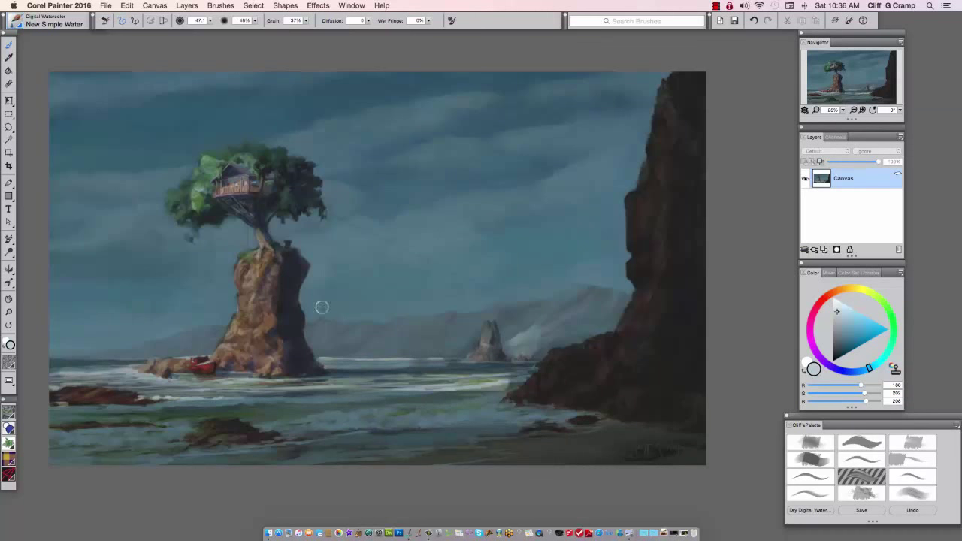
mouse_move(192, 191)
left_mouse_down()
mouse_move(170, 203)
mouse_move(193, 217)
mouse_move(191, 231)
mouse_move(200, 174)
mouse_move(187, 186)
mouse_move(208, 171)
mouse_move(203, 158)
mouse_move(225, 153)
mouse_move(227, 174)
mouse_move(242, 178)
mouse_move(239, 151)
mouse_move(259, 154)
mouse_move(248, 147)
mouse_move(239, 170)
left_mouse_up()
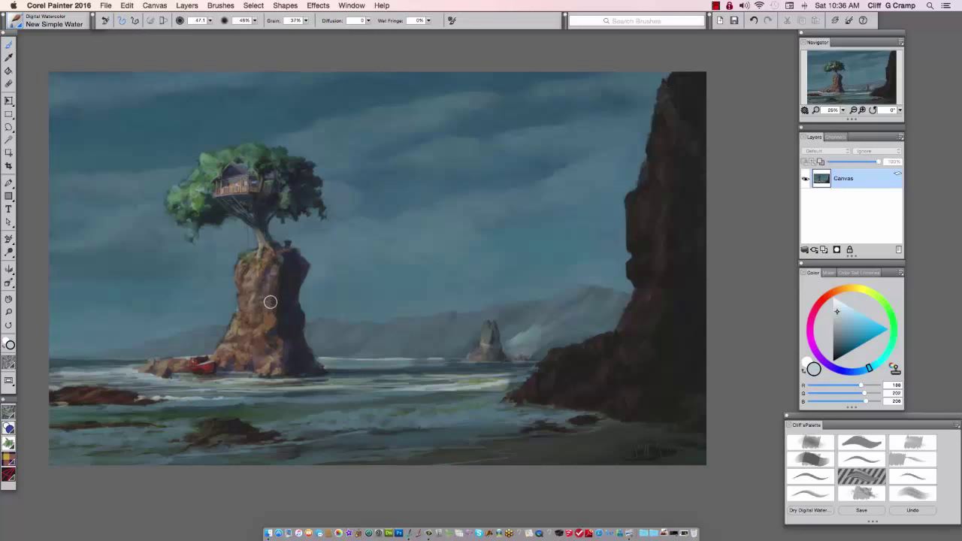
mouse_move(270, 302)
left_mouse_down()
mouse_move(268, 340)
mouse_move(231, 366)
mouse_move(239, 363)
mouse_move(77, 376)
mouse_move(255, 367)
left_mouse_up()
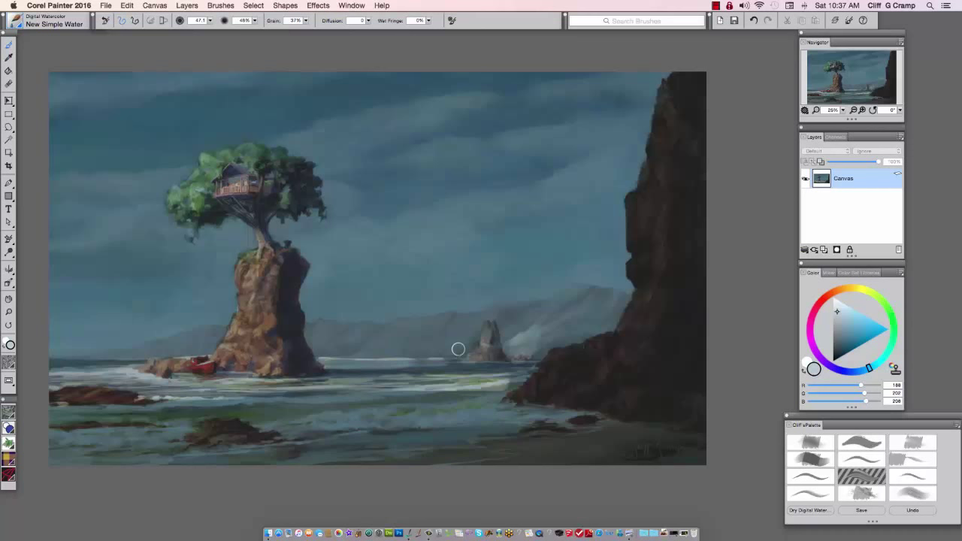
Switch to near-white and highlight the sea stack, surf along its base, and left foliage.
left_click_drag(833, 311, 834, 299)
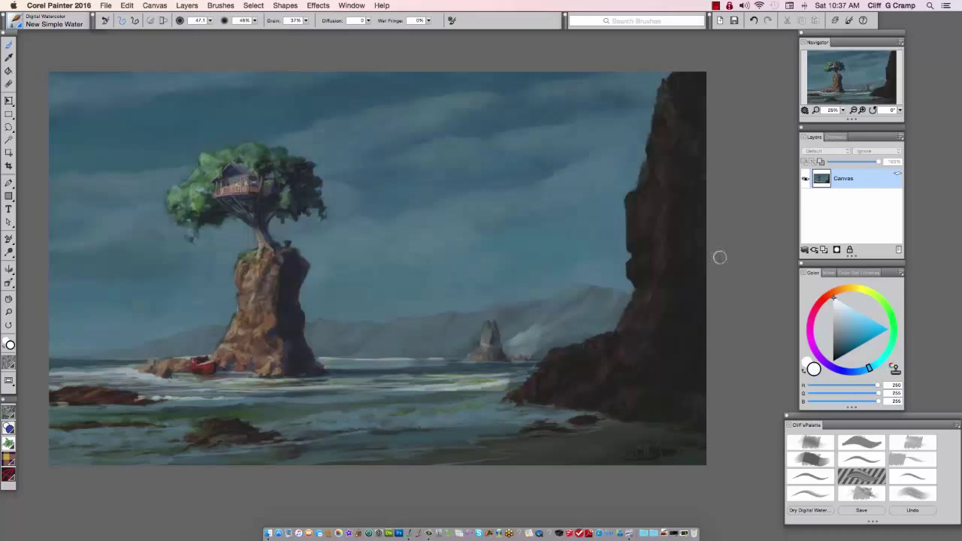
mouse_move(254, 272)
left_mouse_down()
mouse_move(255, 290)
mouse_move(245, 259)
mouse_move(235, 334)
mouse_move(239, 322)
mouse_move(260, 324)
mouse_move(264, 257)
mouse_move(246, 349)
mouse_move(112, 374)
mouse_move(192, 367)
mouse_move(64, 375)
mouse_move(261, 372)
mouse_move(269, 355)
mouse_move(141, 368)
left_mouse_up()
mouse_move(256, 372)
left_mouse_down()
mouse_move(302, 379)
mouse_move(162, 384)
mouse_move(388, 378)
mouse_move(270, 291)
mouse_move(257, 258)
mouse_move(254, 295)
mouse_move(273, 248)
mouse_move(295, 243)
mouse_move(261, 249)
left_mouse_up()
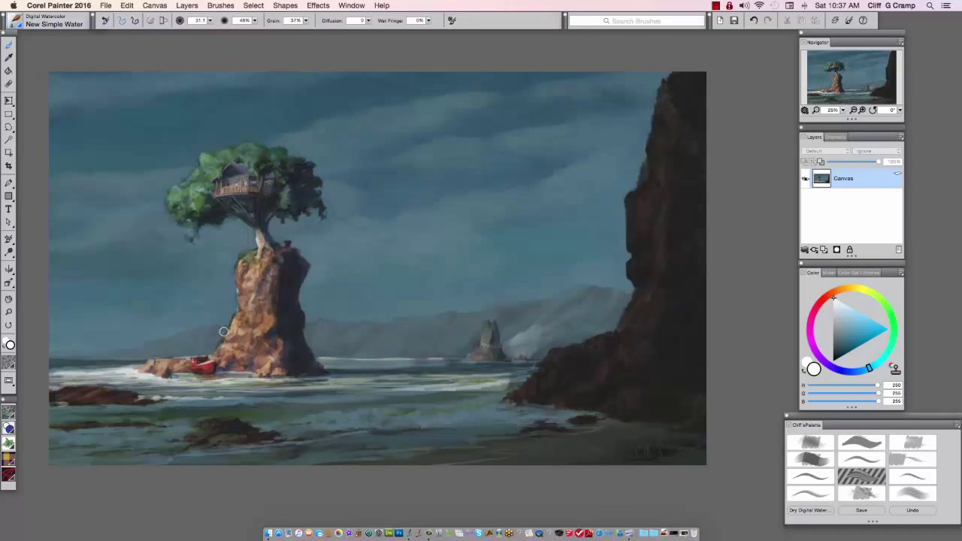
mouse_move(190, 196)
left_mouse_down()
mouse_move(178, 216)
mouse_move(200, 204)
mouse_move(193, 219)
mouse_move(203, 155)
mouse_move(215, 173)
mouse_move(219, 154)
mouse_move(231, 152)
mouse_move(231, 162)
mouse_move(254, 151)
mouse_move(242, 189)
mouse_move(224, 165)
mouse_move(216, 196)
mouse_move(256, 176)
mouse_move(256, 203)
mouse_move(255, 148)
mouse_move(263, 152)
mouse_move(256, 164)
mouse_move(269, 151)
mouse_move(279, 155)
mouse_move(285, 201)
mouse_move(286, 156)
mouse_move(293, 186)
left_mouse_up()
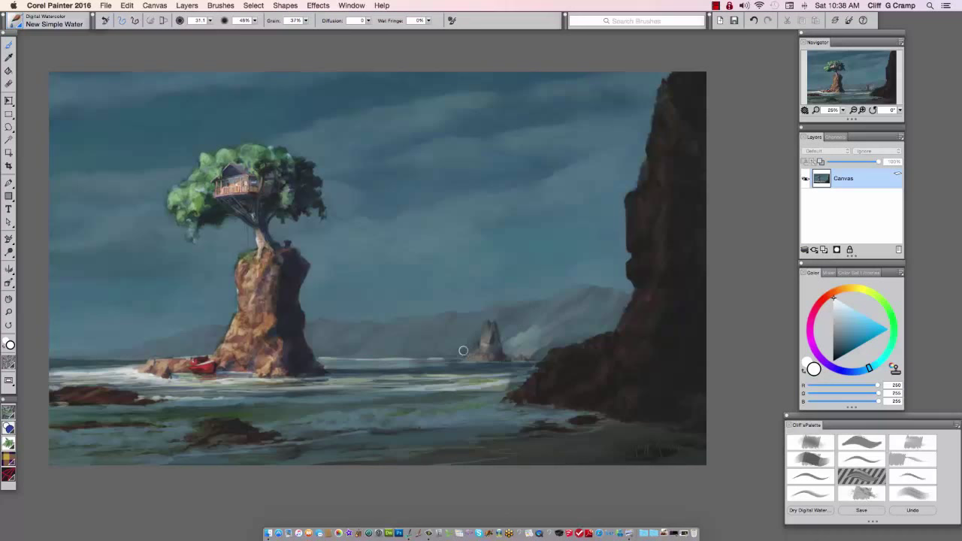
Dab a faint whitish glow onto the water beside the small distant rock stack.
left_click_drag(463, 351, 493, 340)
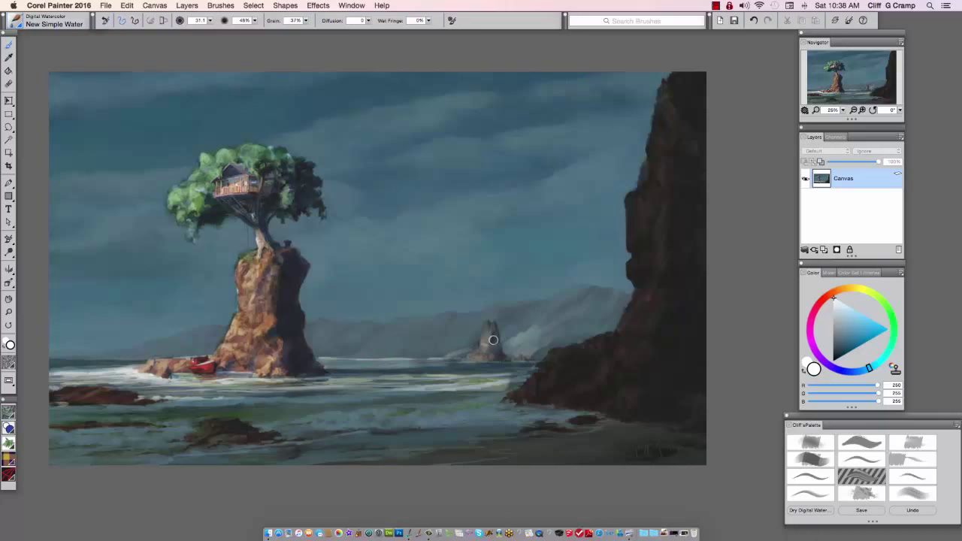